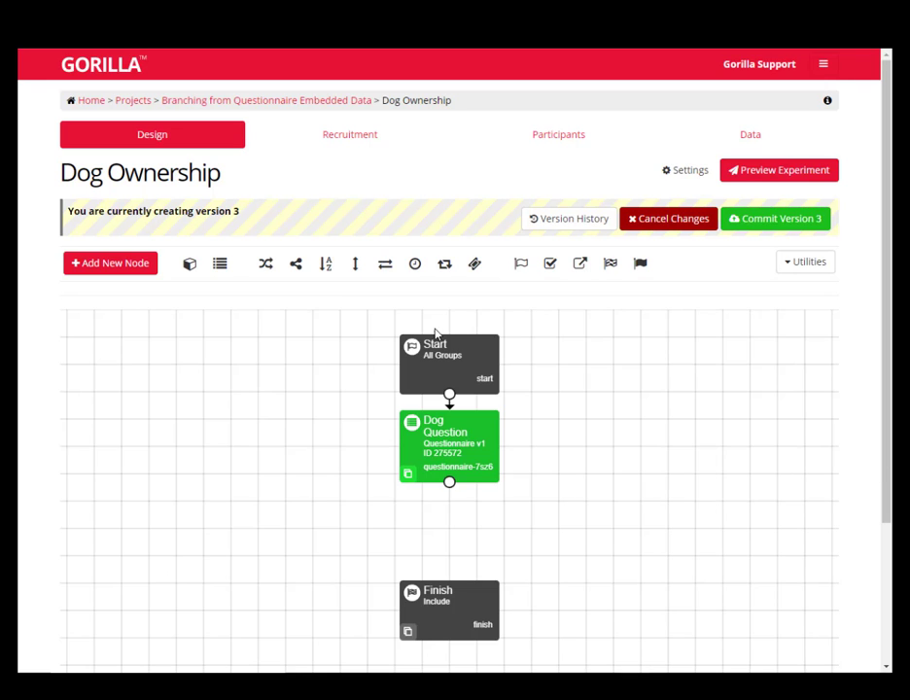
# Open the Dog Question questionnaire from its experiment node and inspect the dropdown's answer options in the live preview
pyautogui.click(447, 442)
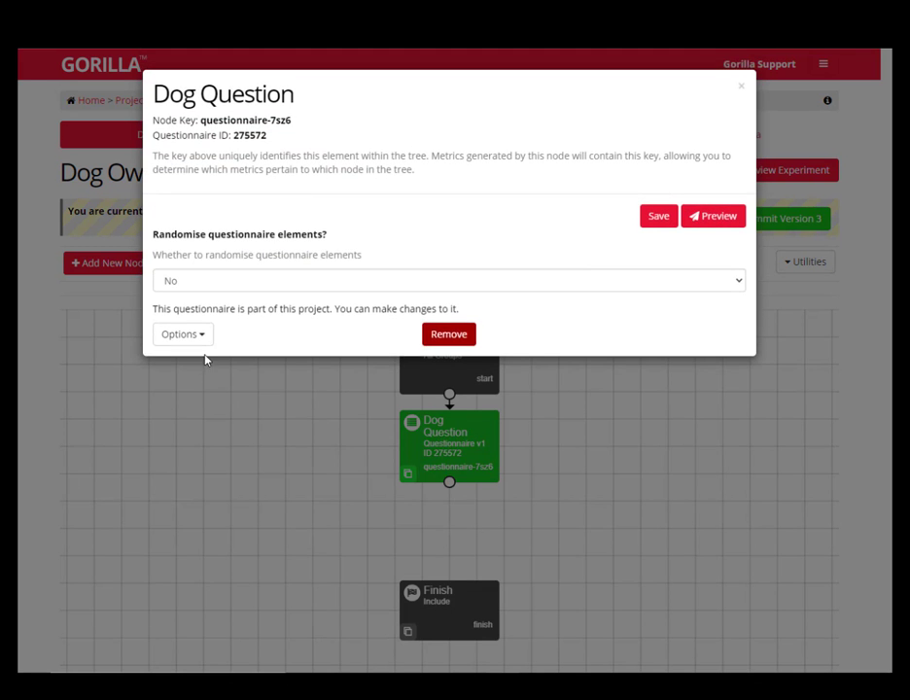
pyautogui.click(201, 342)
pyautogui.click(210, 360)
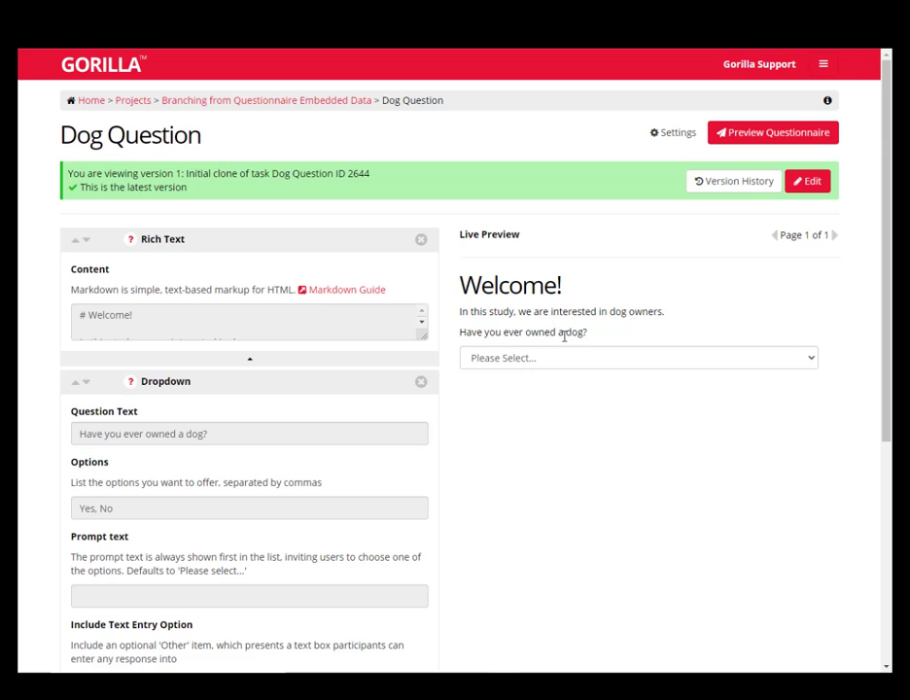
pyautogui.click(740, 360)
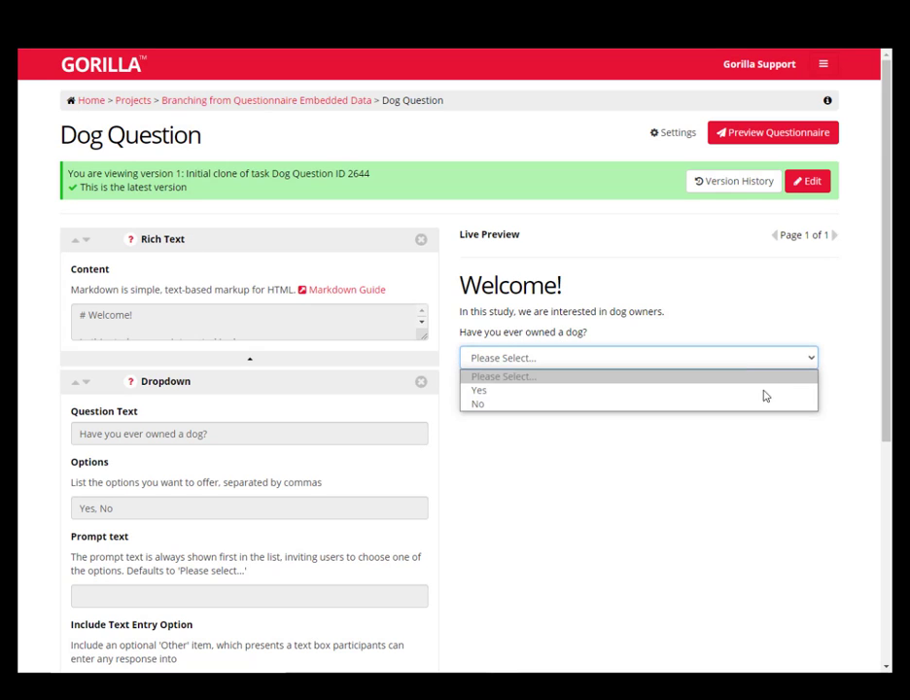
pyautogui.click(656, 466)
# Copy the key owned_dog from the settings of the questionnaire's dropdown question
pyautogui.scroll(-3, 512, 453)
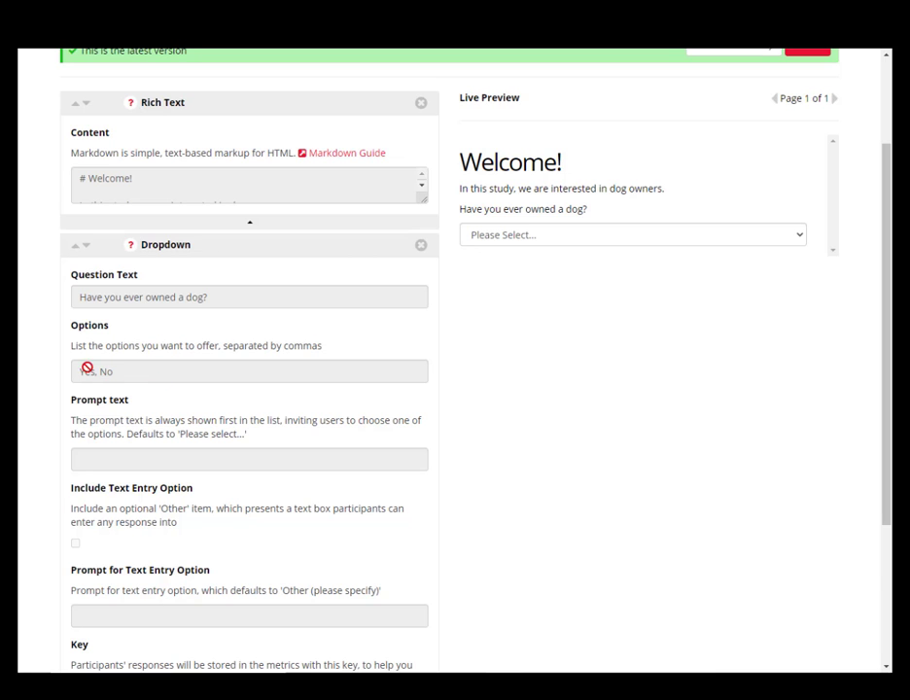
pyautogui.scroll(-3, 530, 414)
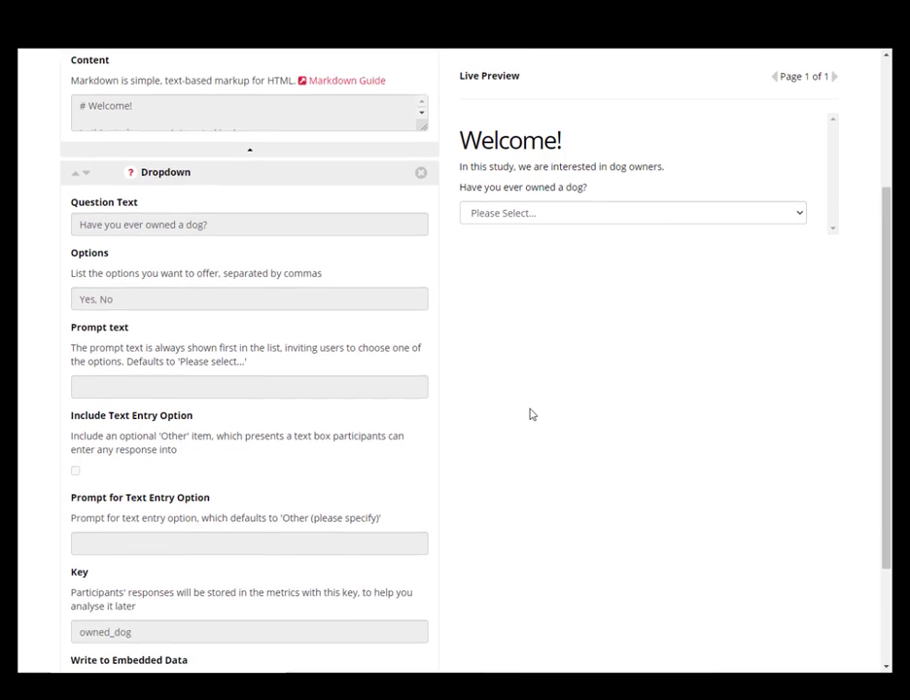
pyautogui.scroll(-1, 116, 442)
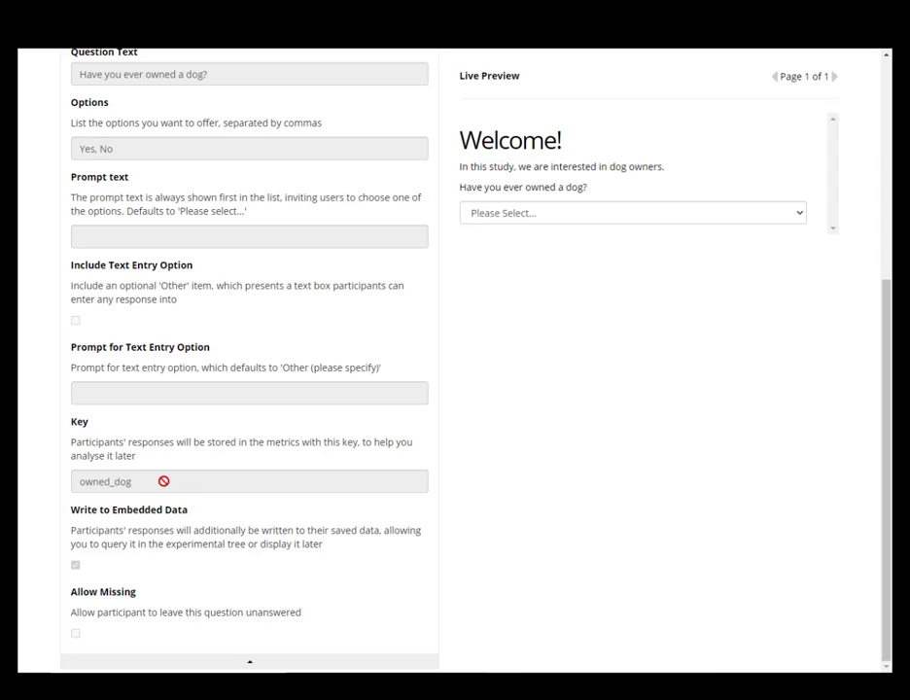
pyautogui.moveTo(78, 480); pyautogui.dragTo(152, 481)
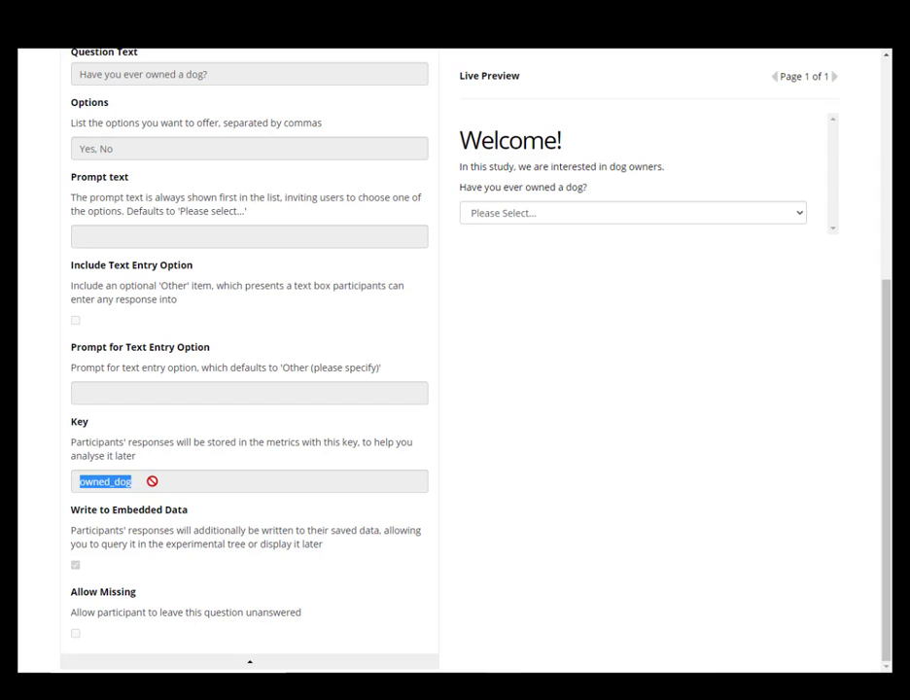
pyautogui.rightClick(131, 482)
pyautogui.click(142, 494)
pyautogui.click(485, 493)
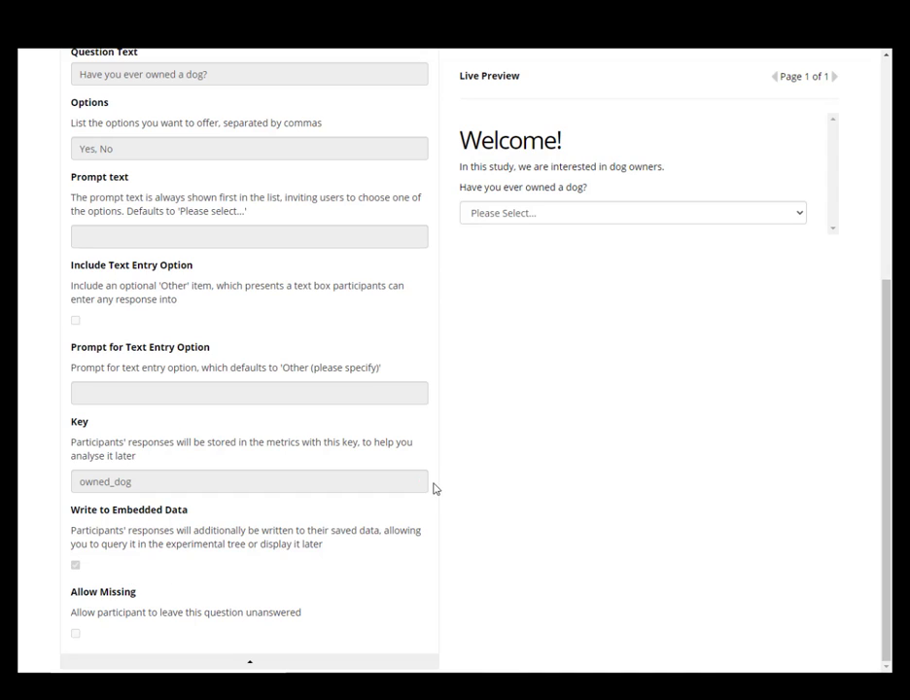
# Return to the Dog Ownership experiment design and start a new Branch node
pyautogui.click(34, 39)
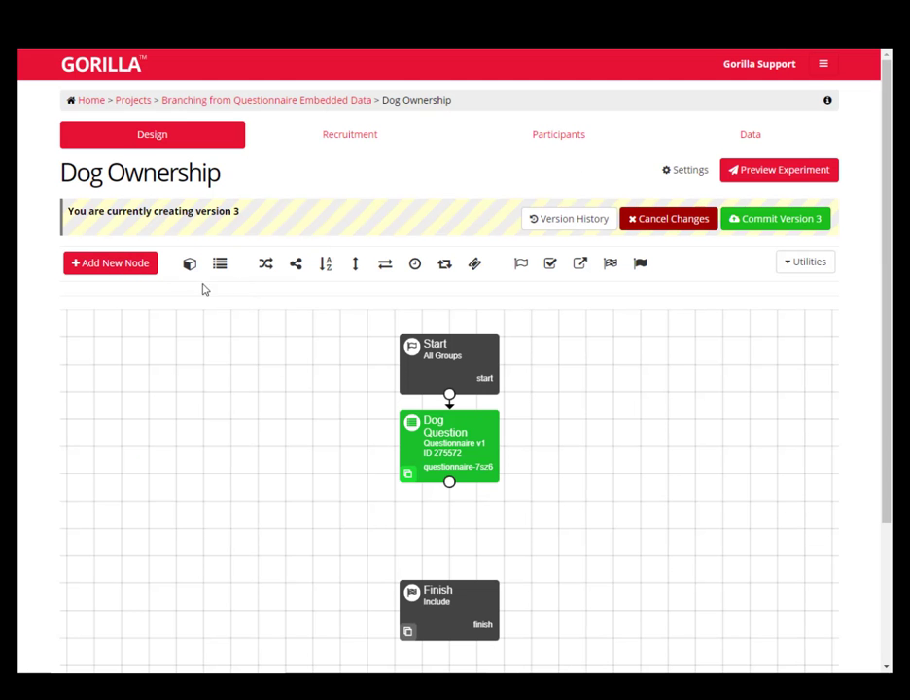
pyautogui.click(107, 263)
pyautogui.click(356, 335)
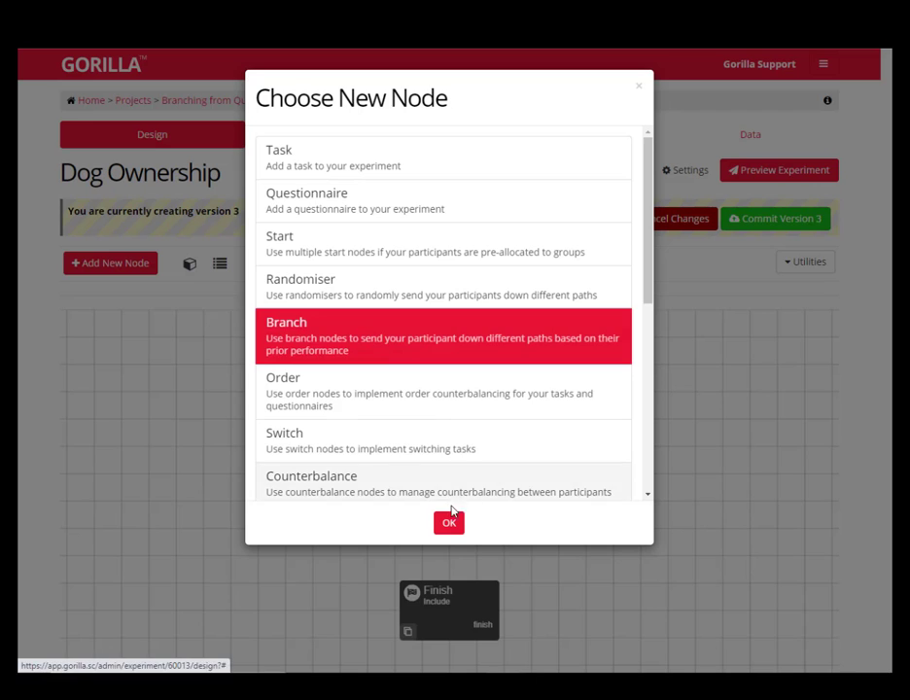
pyautogui.click(449, 524)
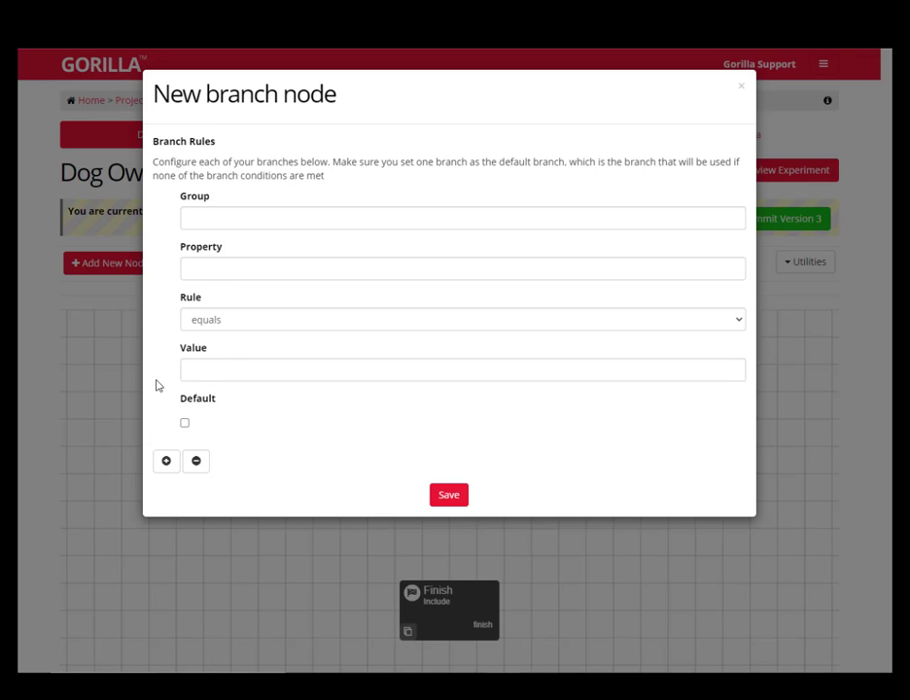
# Name the first branch group DogOwned and paste the copied key owned_dog as its property
pyautogui.click(238, 219)
pyautogui.write('DogOwned')
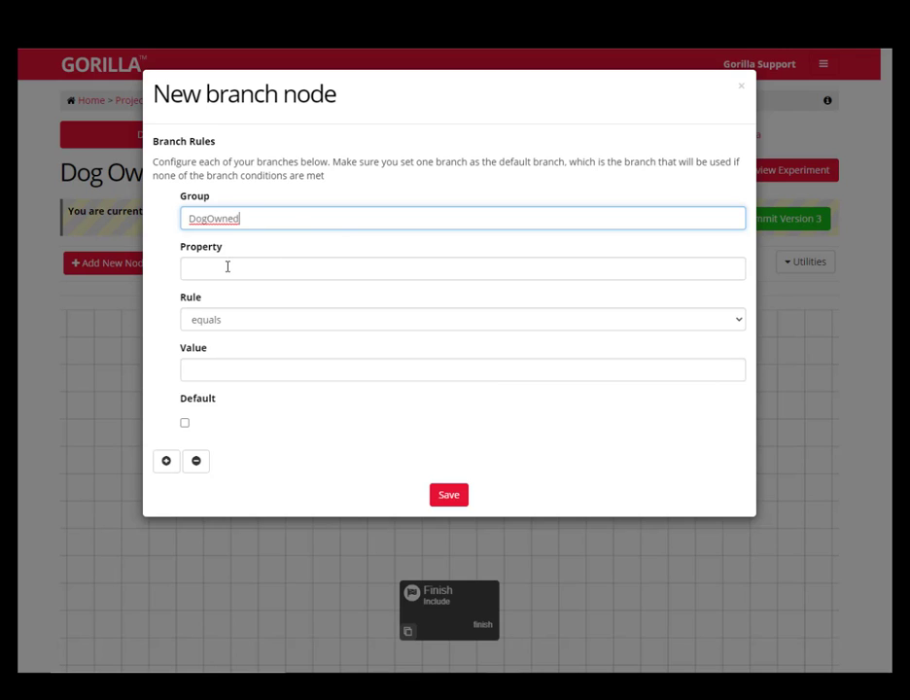
pyautogui.click(227, 267)
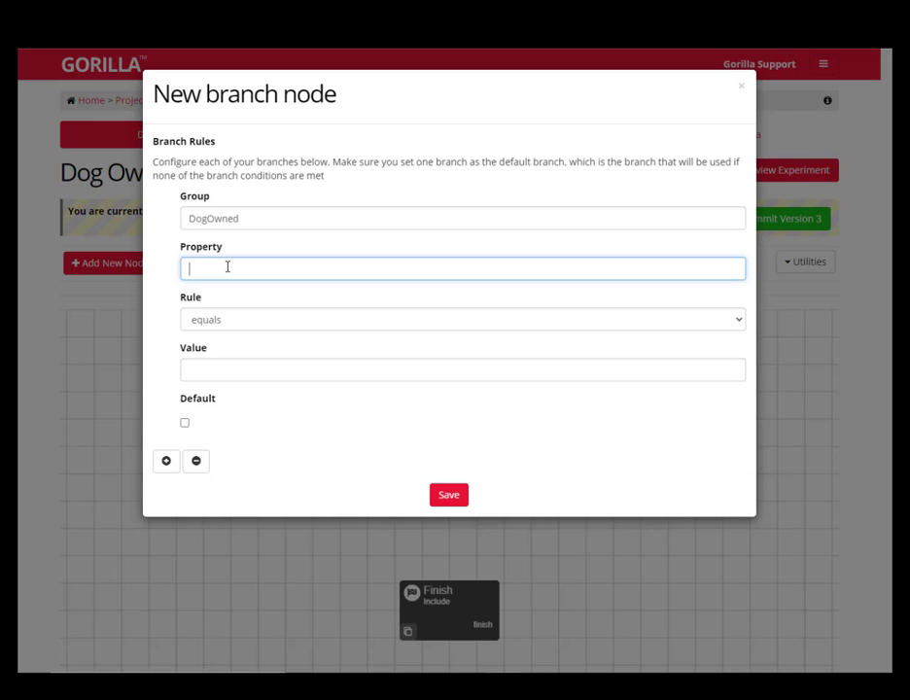
pyautogui.rightClick(228, 267)
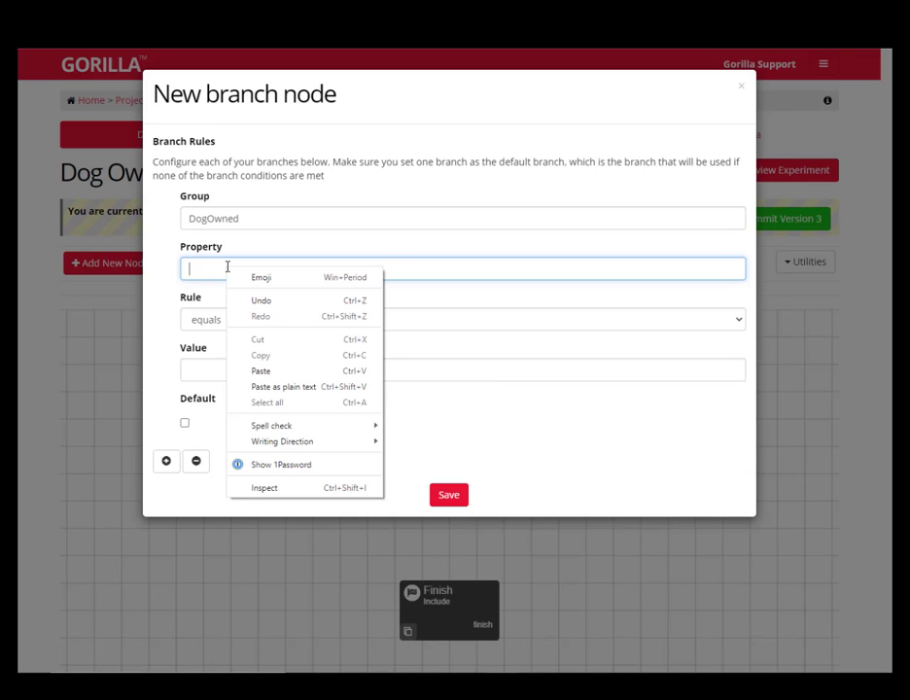
pyautogui.click(268, 370)
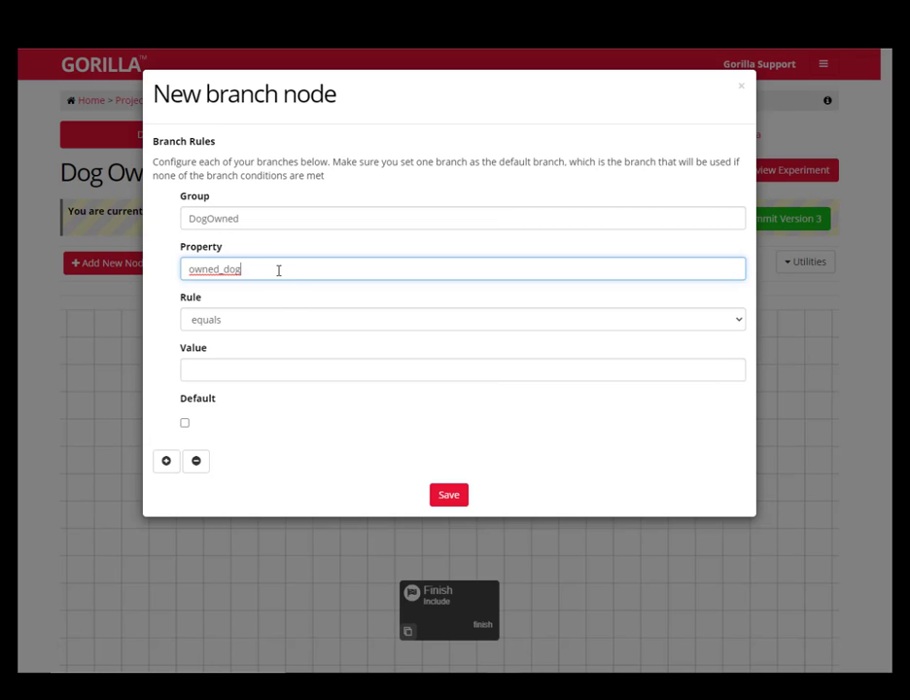
pyautogui.moveTo(278, 268); pyautogui.dragTo(179, 266)
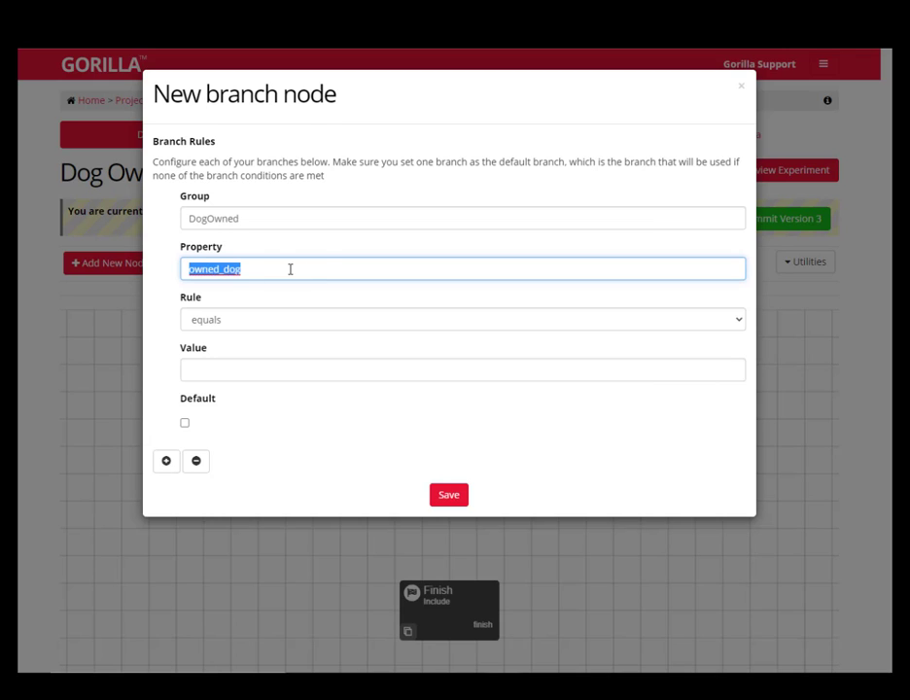
pyautogui.click(267, 272)
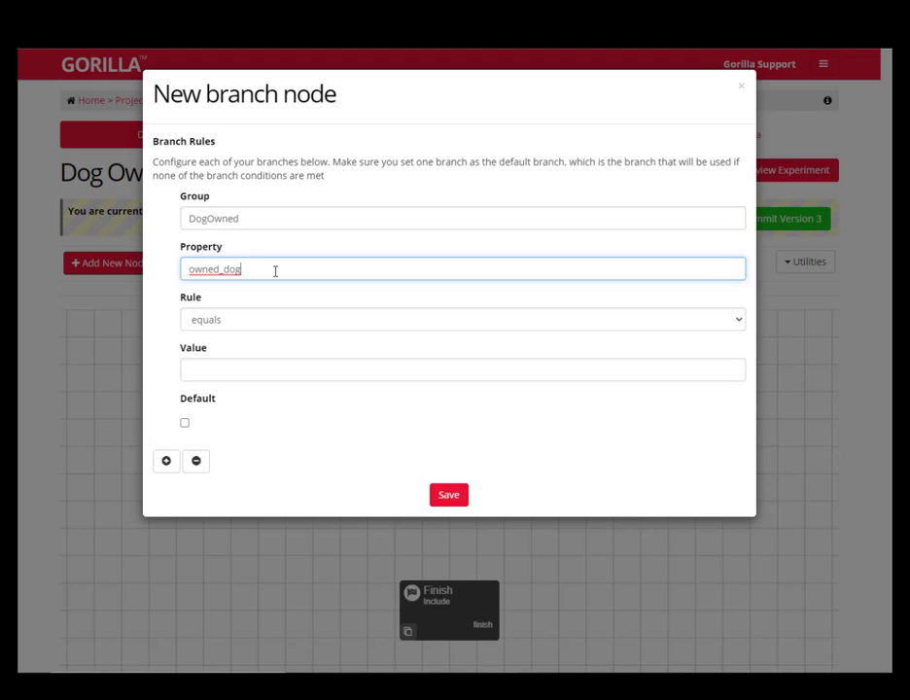
pyautogui.click(176, 311)
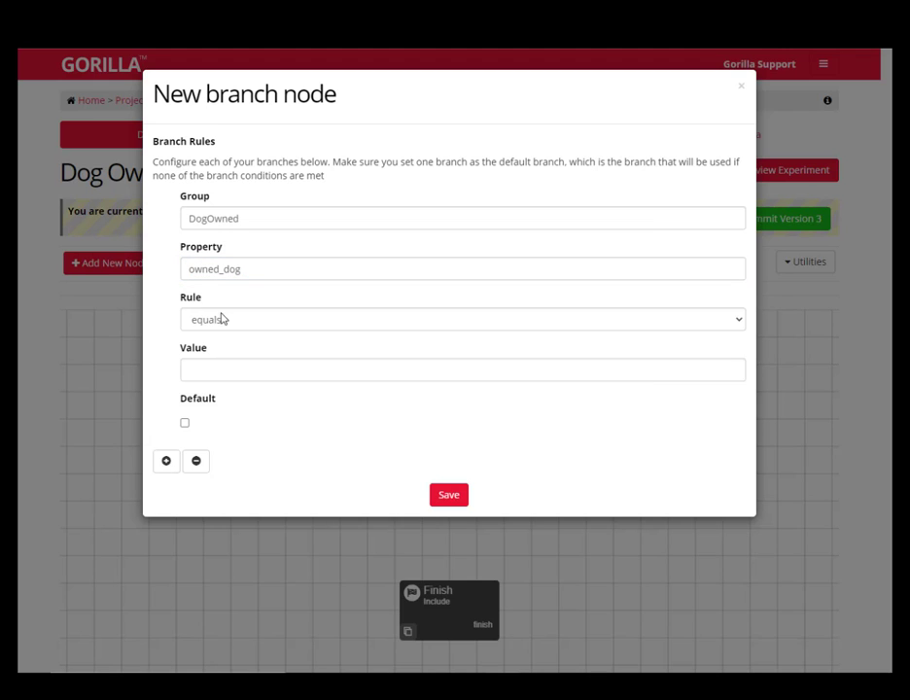
# Set the DogOwned branch's rule to equals with the value Yes
pyautogui.click(276, 322)
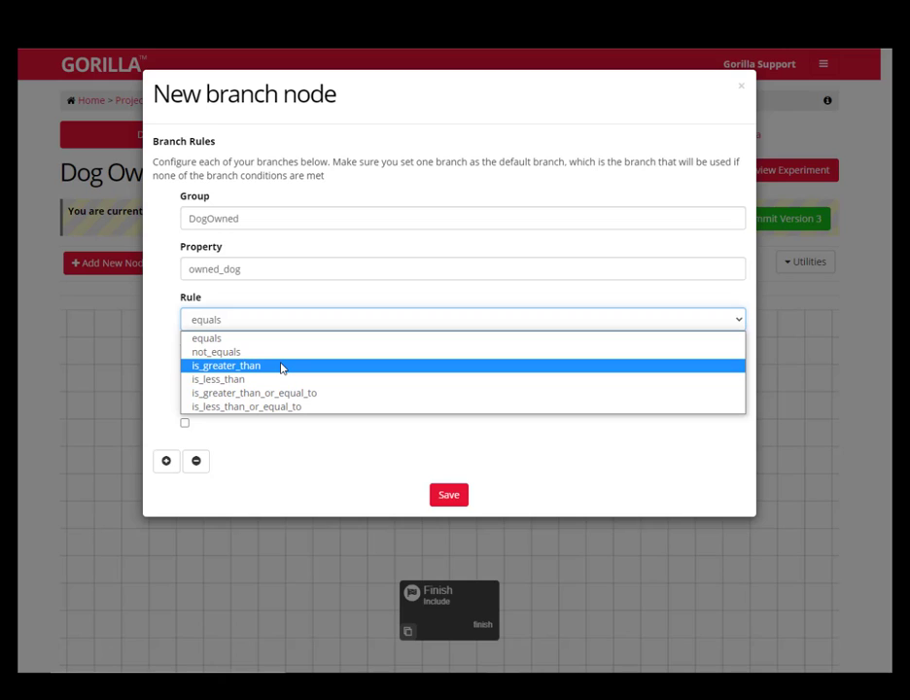
pyautogui.click(214, 344)
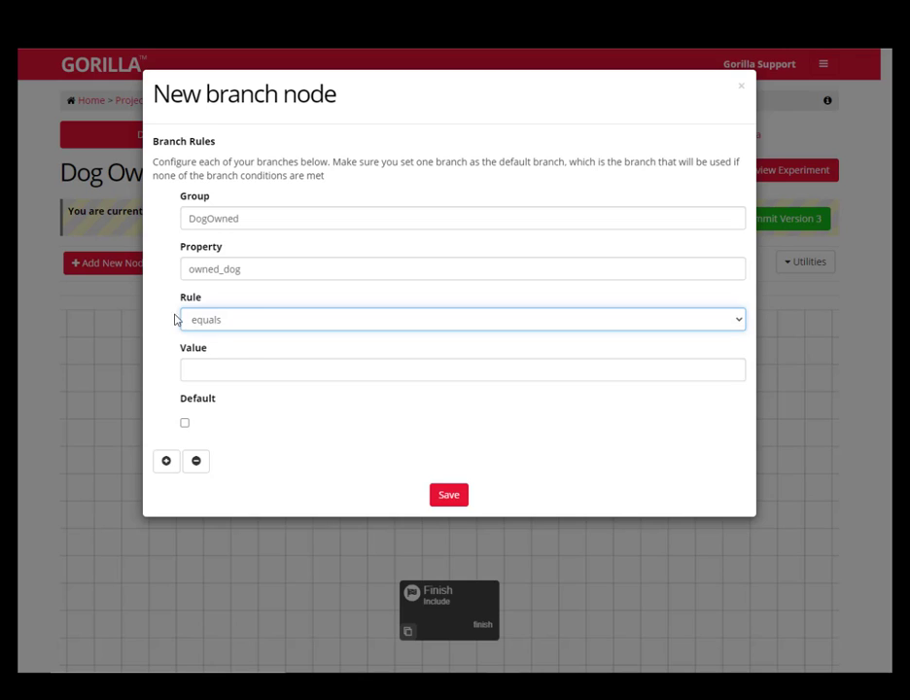
pyautogui.click(244, 374)
pyautogui.write('Yes')
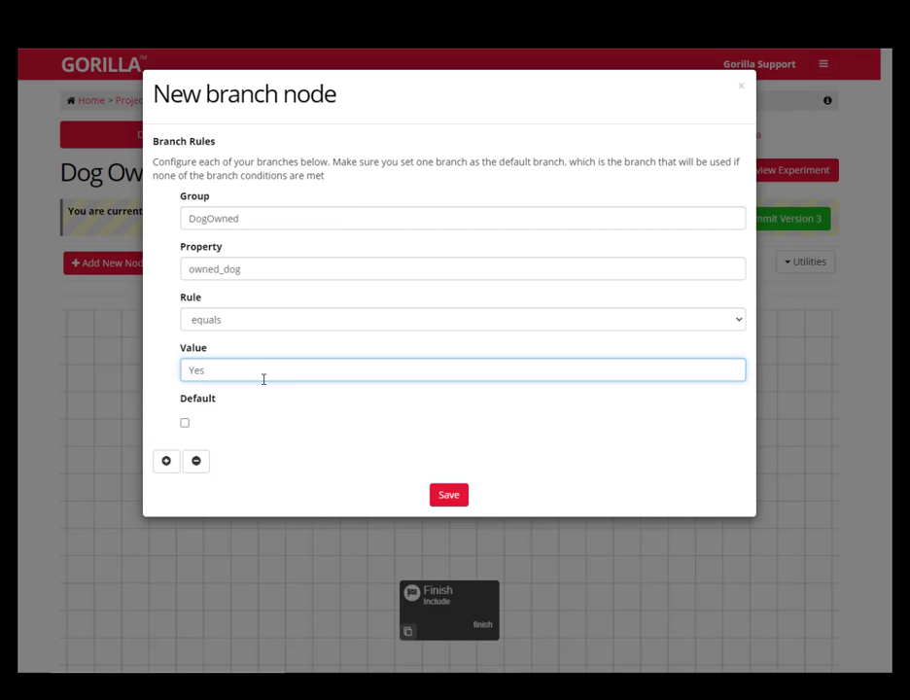
# Try the DogOwned branch's value in lowercase as yes and set it back to Yes
pyautogui.moveTo(188, 370); pyautogui.dragTo(289, 369)
pyautogui.click(255, 370)
pyautogui.moveTo(240, 374); pyautogui.dragTo(147, 371)
pyautogui.write('yes')
pyautogui.moveTo(226, 371); pyautogui.dragTo(177, 356)
pyautogui.write('Yes')
# Add a second branch group named NoDogOwned, make it the default, and save the branch node
pyautogui.click(166, 461)
pyautogui.scroll(-1, 342, 412)
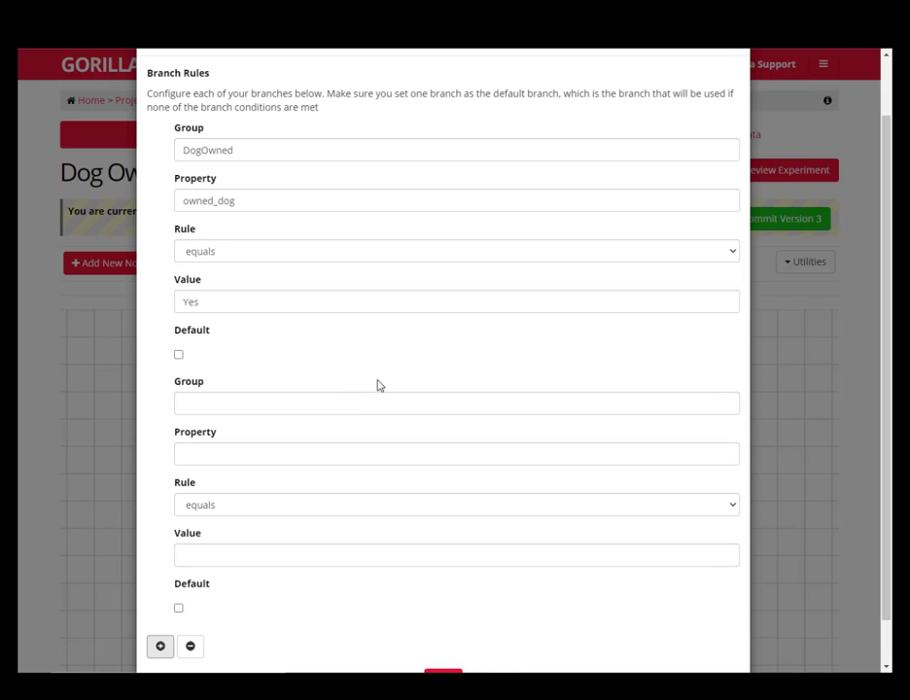
pyautogui.click(206, 406)
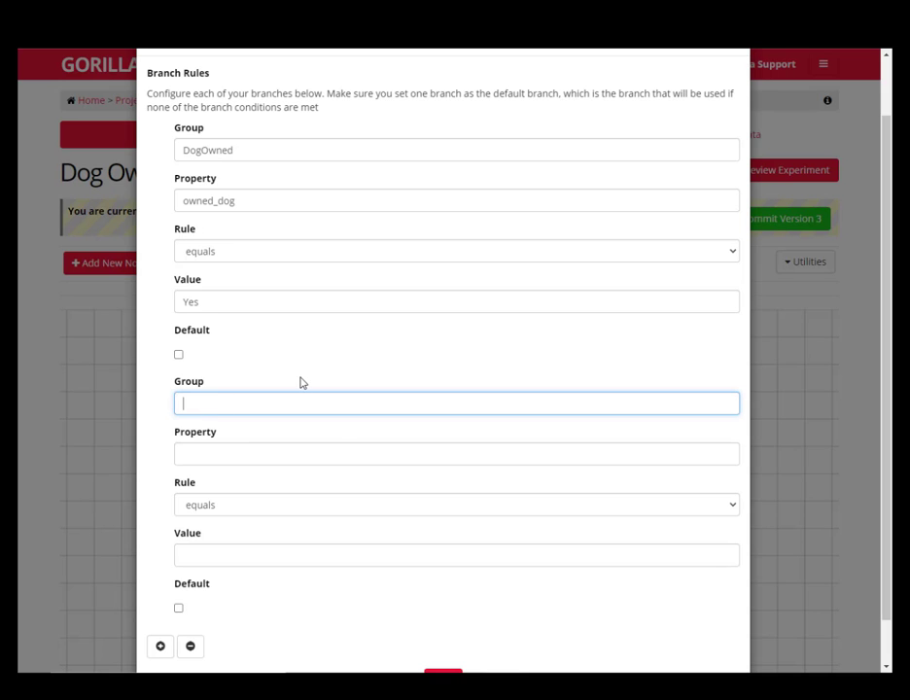
pyautogui.write('NoDogOwned')
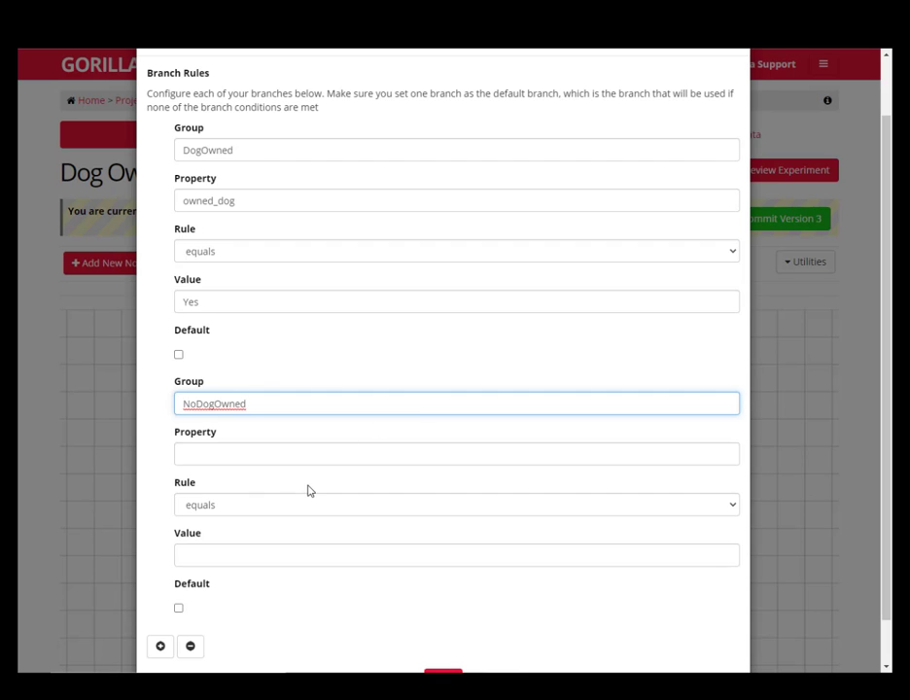
pyautogui.click(179, 608)
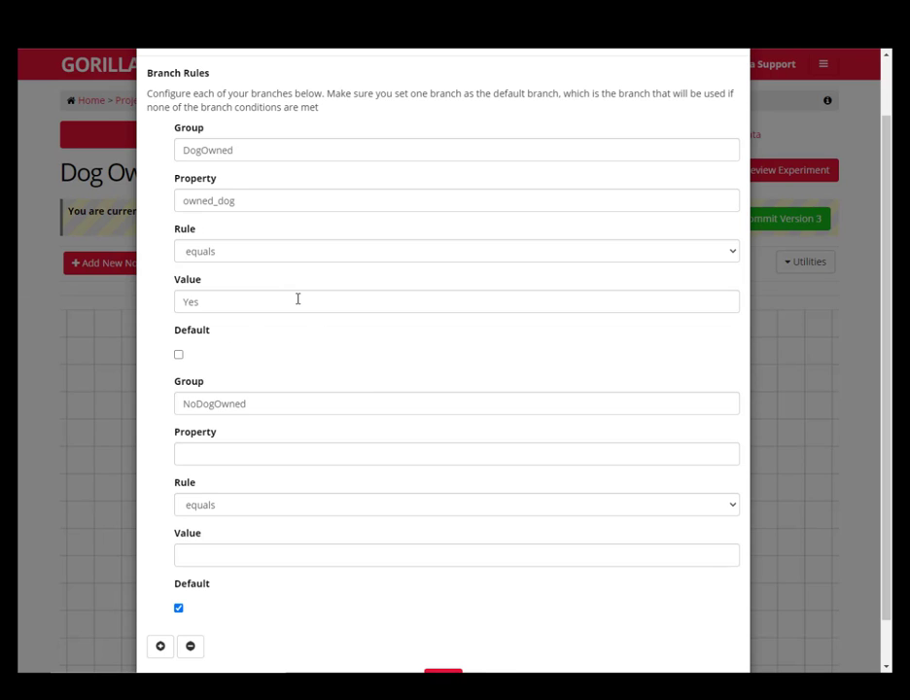
pyautogui.scroll(-1, 430, 504)
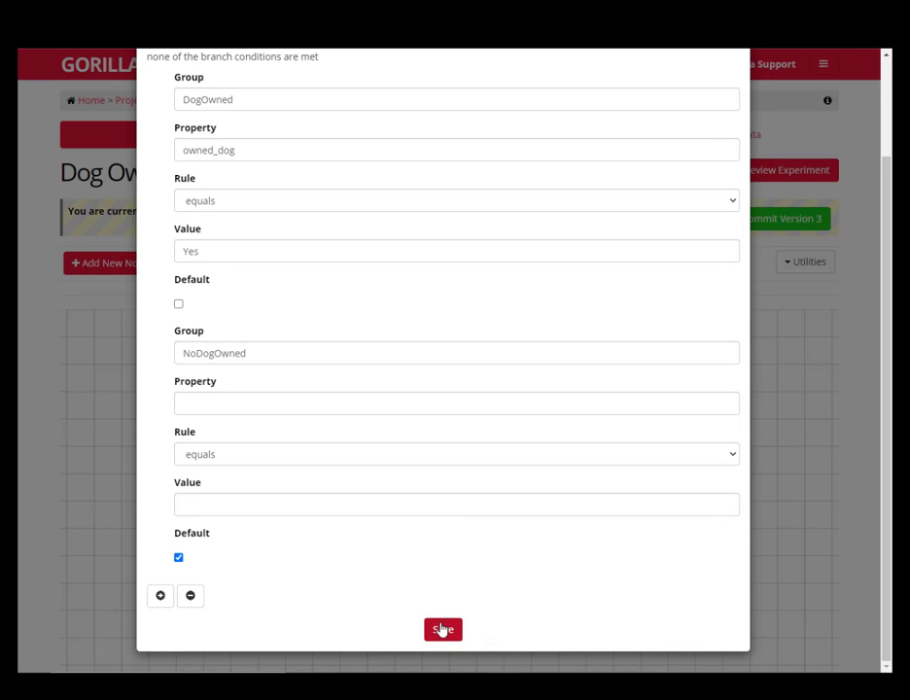
pyautogui.click(442, 630)
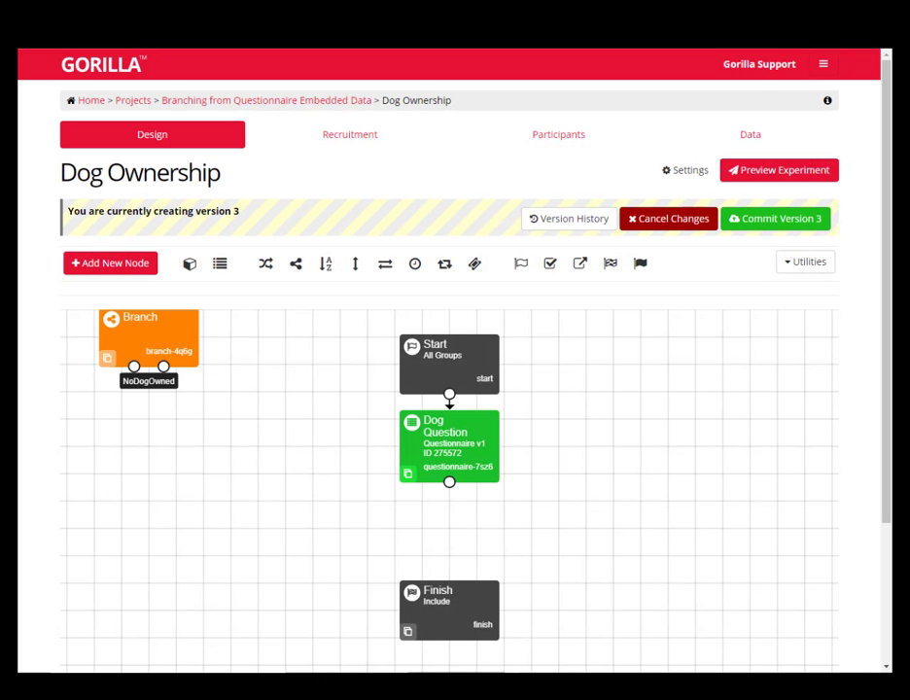
# Attach the Branch node beneath Dog Question and move the Finish node further down to leave room between them
pyautogui.moveTo(452, 617); pyautogui.dragTo(466, 692)
pyautogui.moveTo(162, 331); pyautogui.dragTo(449, 515)
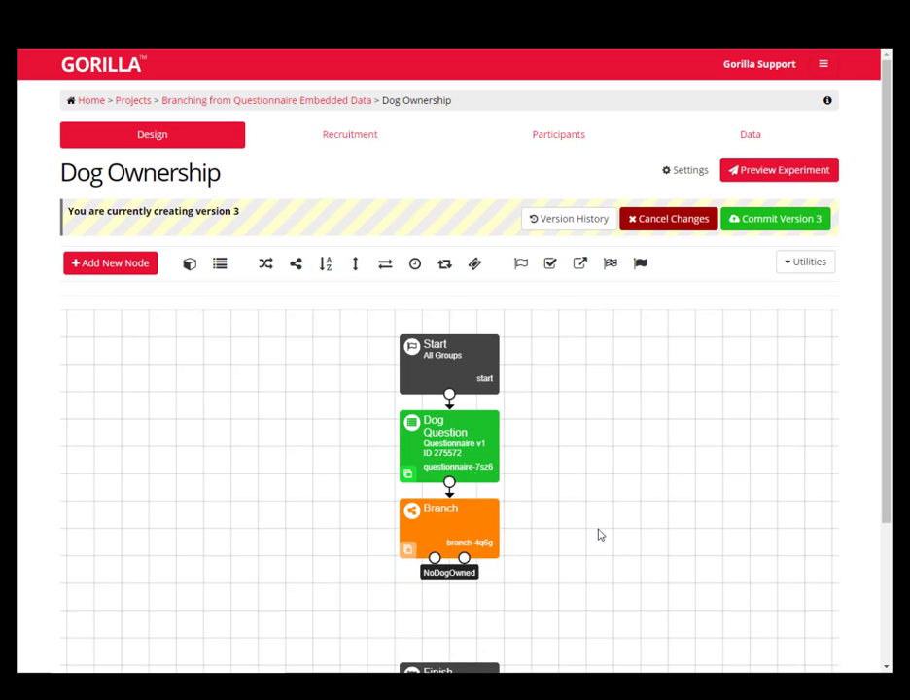
pyautogui.moveTo(617, 543); pyautogui.dragTo(582, 373)
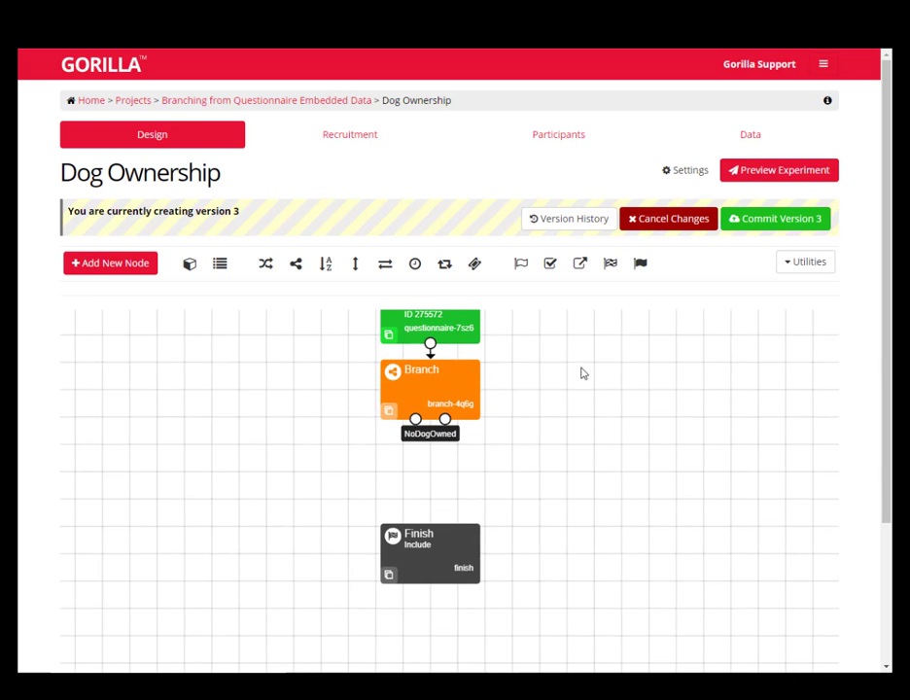
pyautogui.moveTo(428, 547); pyautogui.dragTo(433, 601)
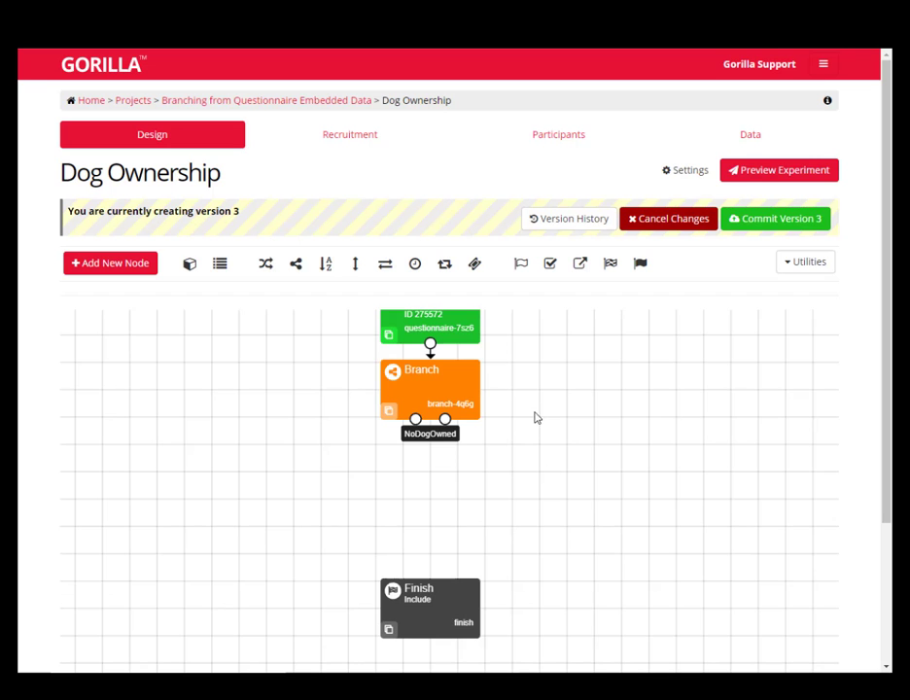
# Add the Dog Success and Dog Fail questionnaires and place them side by side between the Branch and Finish nodes
pyautogui.click(220, 263)
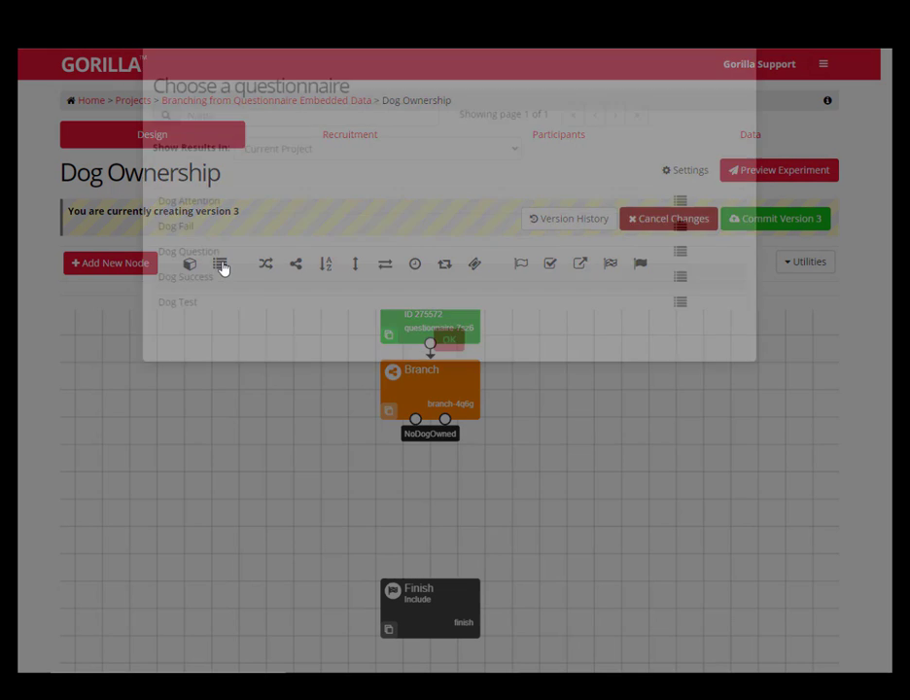
pyautogui.click(228, 356)
pyautogui.click(451, 421)
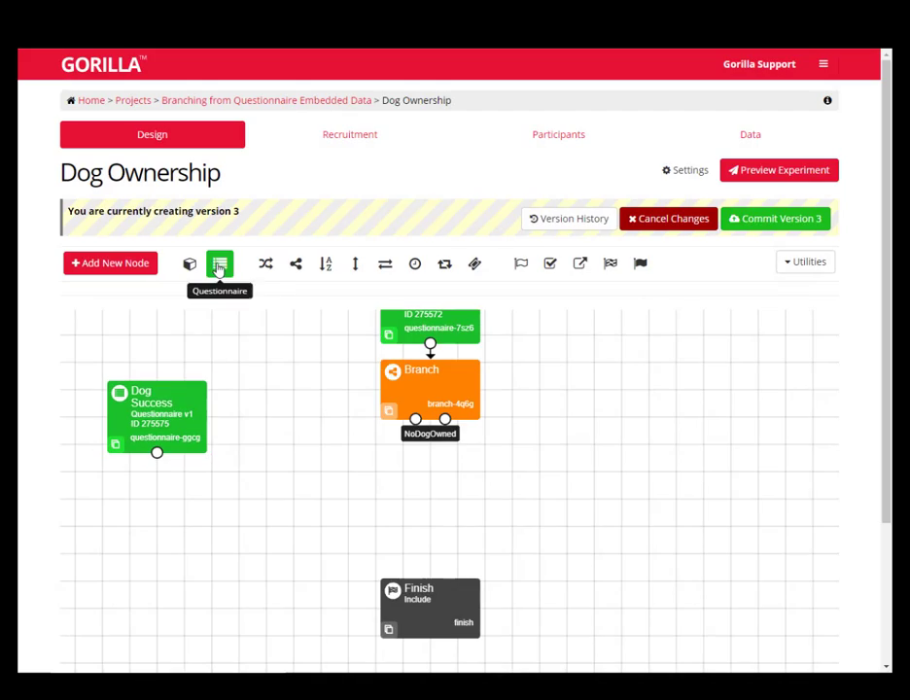
pyautogui.click(218, 264)
pyautogui.click(239, 304)
pyautogui.click(450, 418)
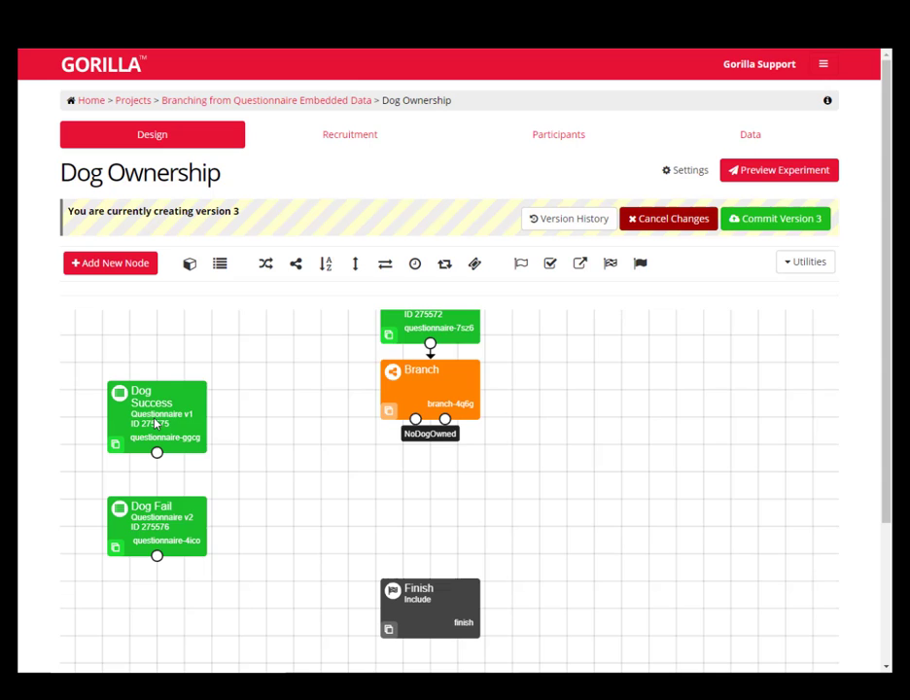
pyautogui.moveTo(152, 419); pyautogui.dragTo(345, 503)
pyautogui.moveTo(184, 516); pyautogui.dragTo(530, 483)
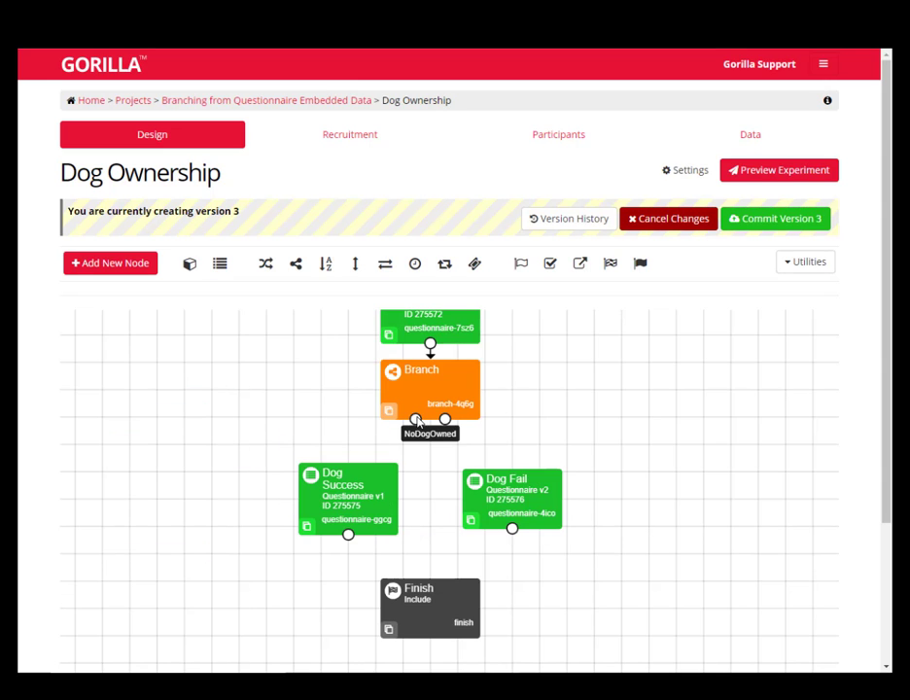
# Connect the DogOwned branch to Dog Success and NoDogOwned to Dog Fail, and link Dog Success to the Finish node moved beneath it
pyautogui.moveTo(416, 419); pyautogui.dragTo(350, 473)
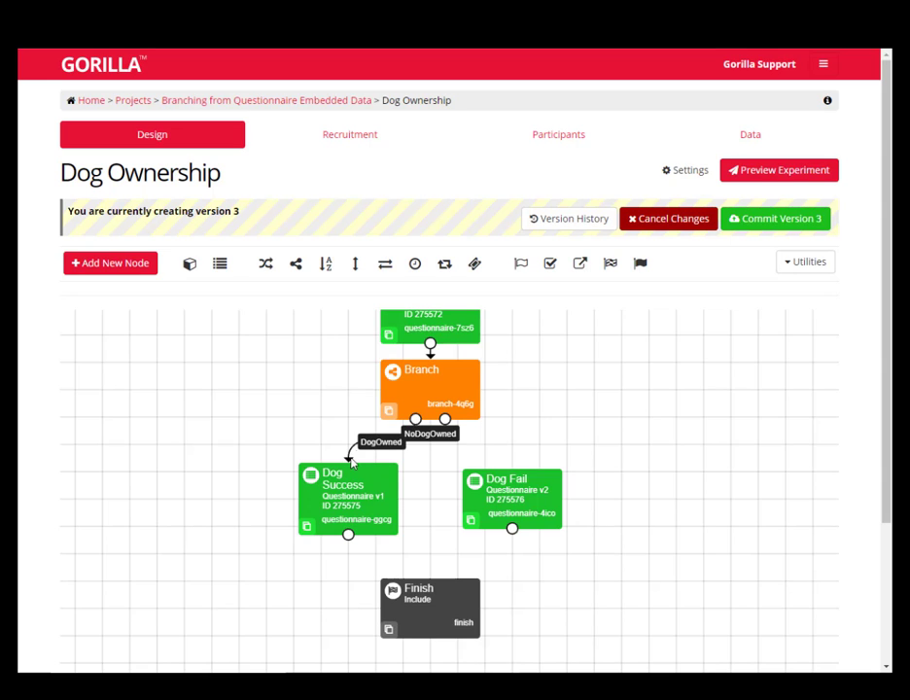
pyautogui.moveTo(445, 420); pyautogui.dragTo(499, 480)
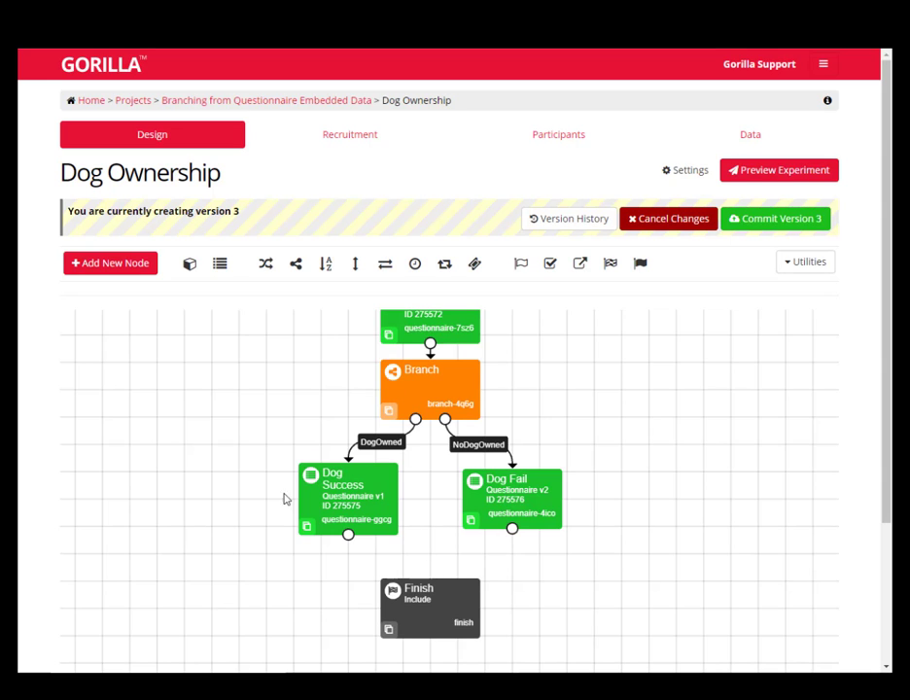
pyautogui.moveTo(422, 609); pyautogui.dragTo(340, 609)
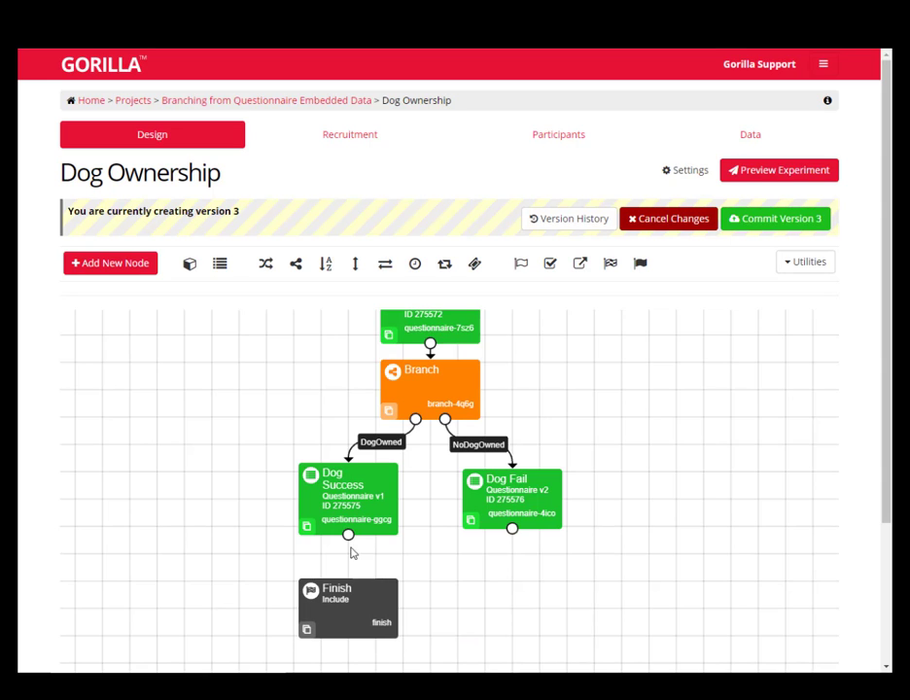
pyautogui.moveTo(348, 533); pyautogui.dragTo(349, 584)
# Add a Reject node with Exclude inclusion and Rejected status, place it beneath Dog Fail, and connect Dog Fail to it
pyautogui.click(639, 263)
pyautogui.scroll(-5, 471, 308)
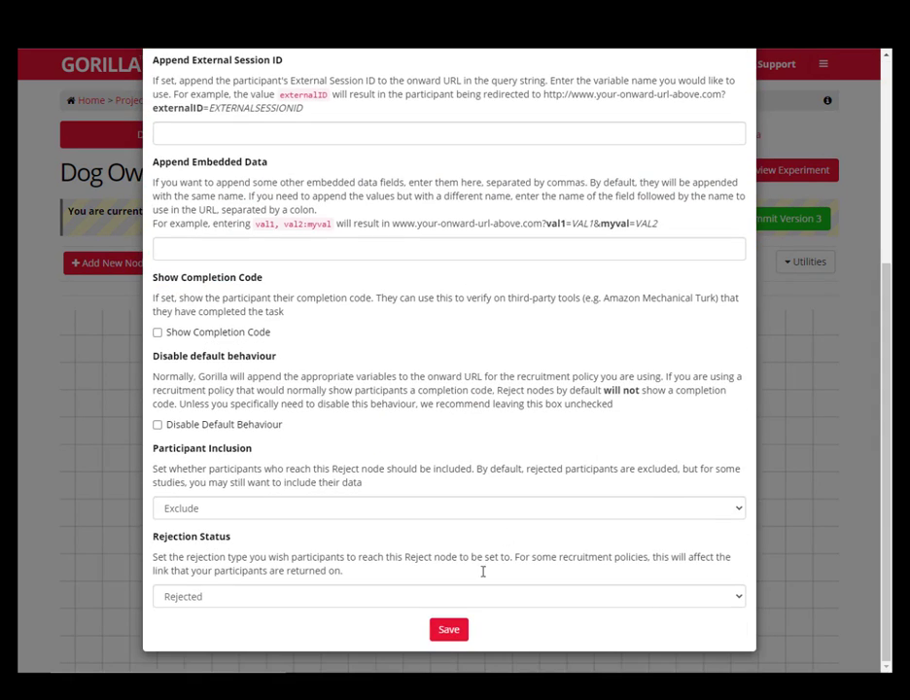
pyautogui.click(458, 633)
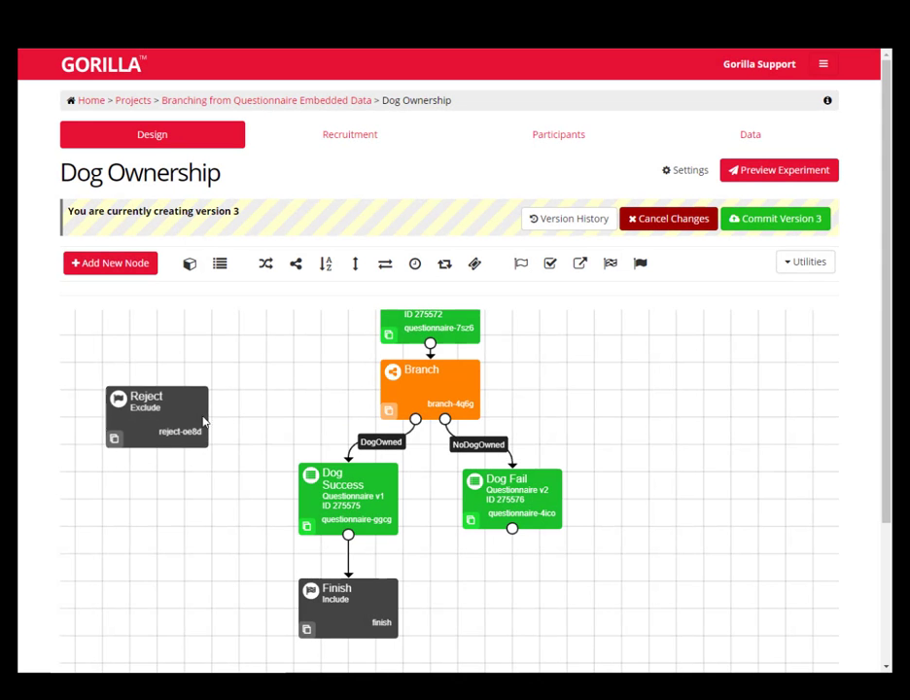
pyautogui.moveTo(173, 430); pyautogui.dragTo(509, 602)
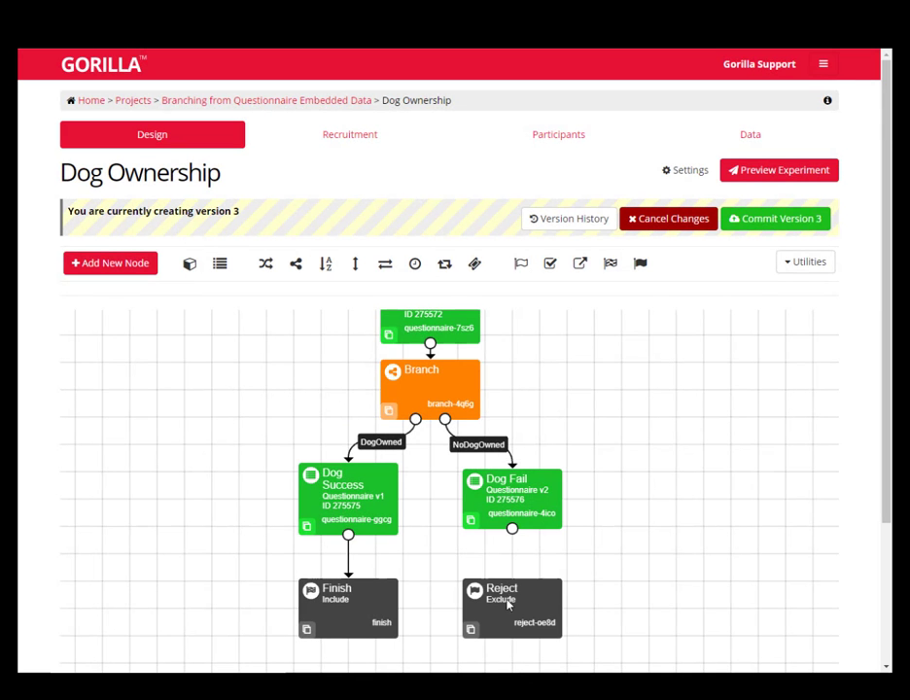
pyautogui.moveTo(512, 527); pyautogui.dragTo(516, 595)
# Preview the experiment answering Yes to the dog ownership question, and return to the configuration from the page it leads to
pyautogui.click(772, 172)
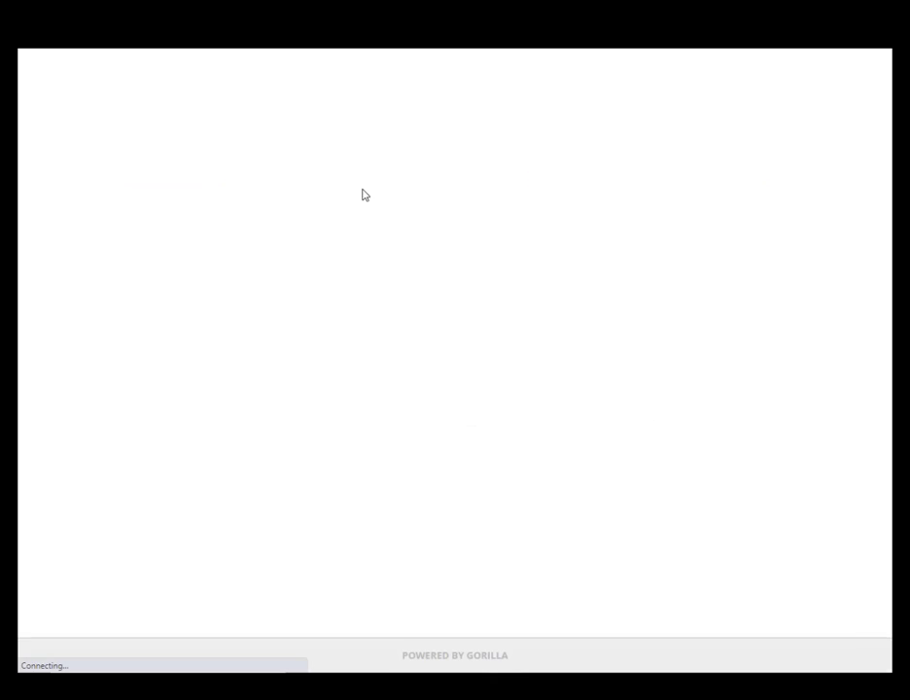
pyautogui.click(434, 189)
pyautogui.click(439, 221)
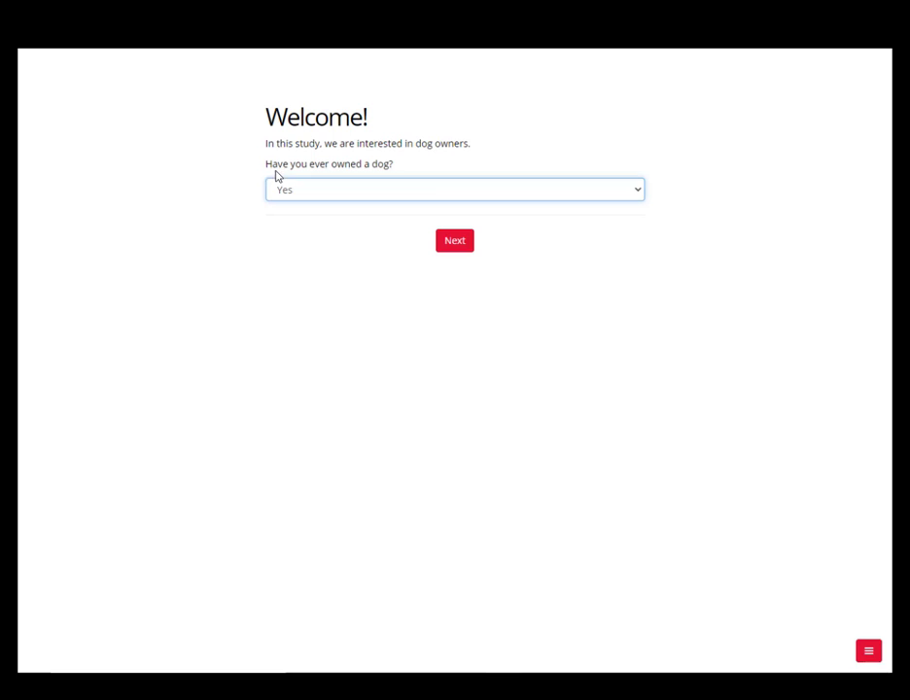
pyautogui.click(457, 242)
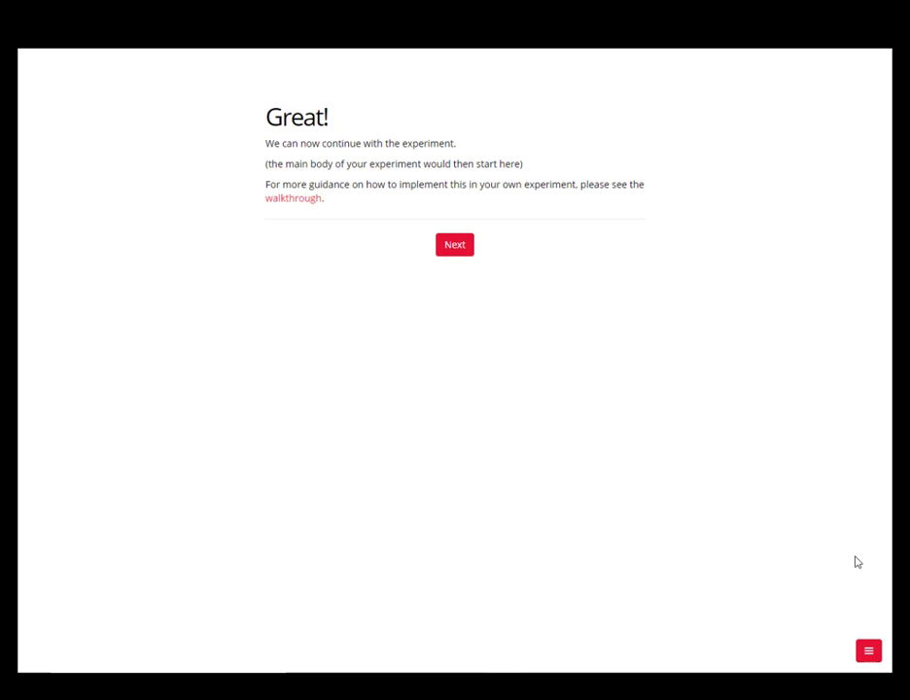
pyautogui.click(869, 650)
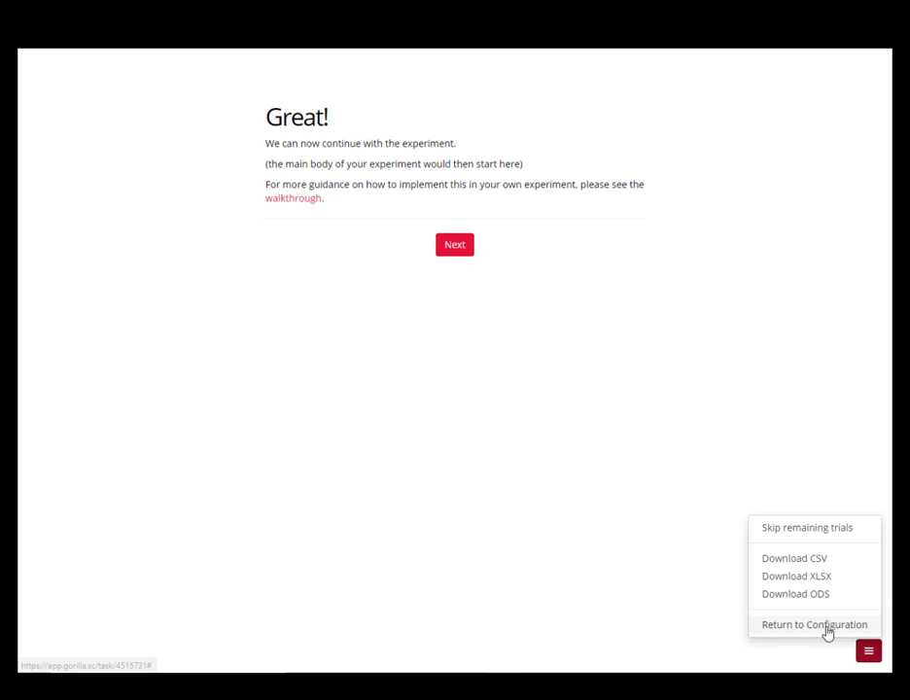
pyautogui.click(826, 628)
# Preview the experiment again answering No to the dog ownership question, and return to the experiment design
pyautogui.click(787, 171)
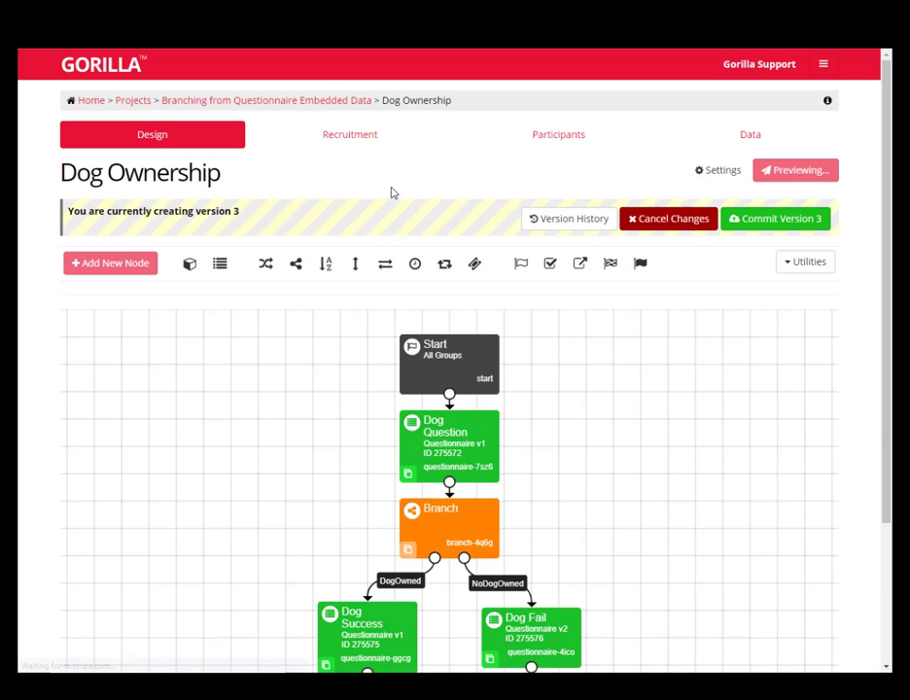
pyautogui.click(443, 189)
pyautogui.click(423, 234)
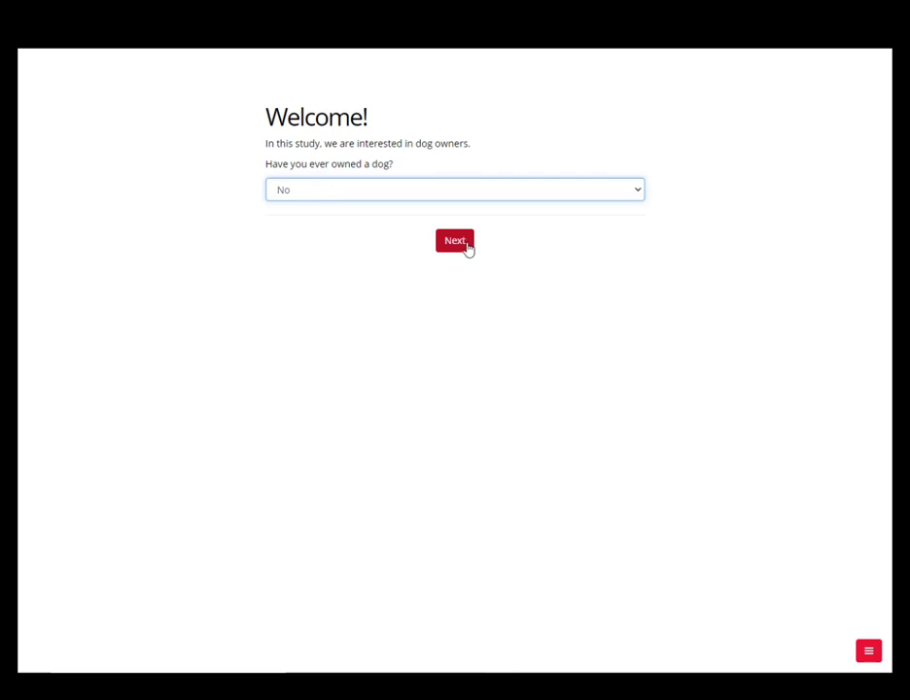
pyautogui.click(454, 245)
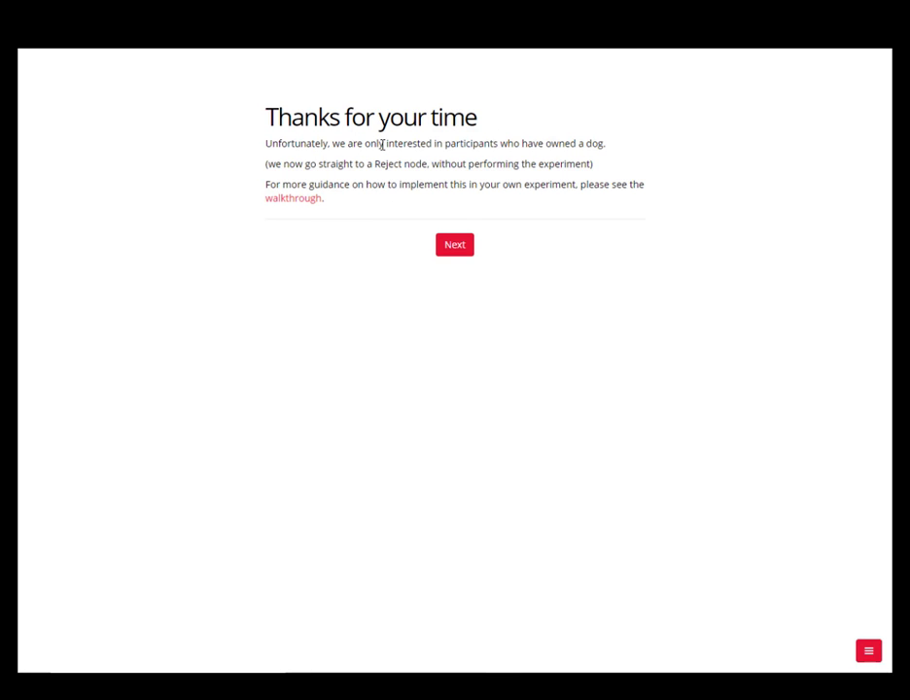
pyautogui.click(867, 651)
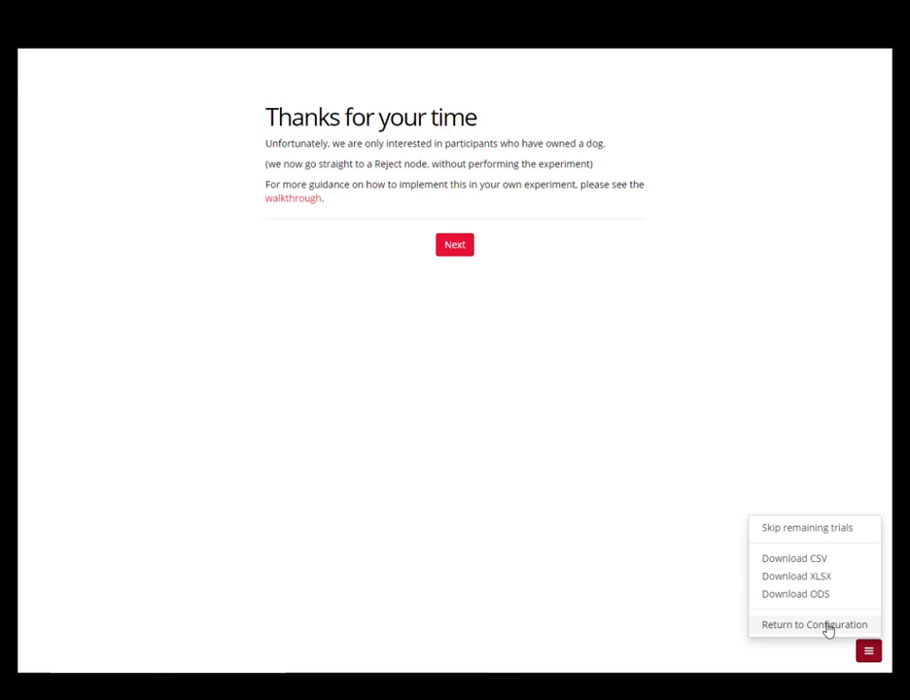
pyautogui.click(825, 626)
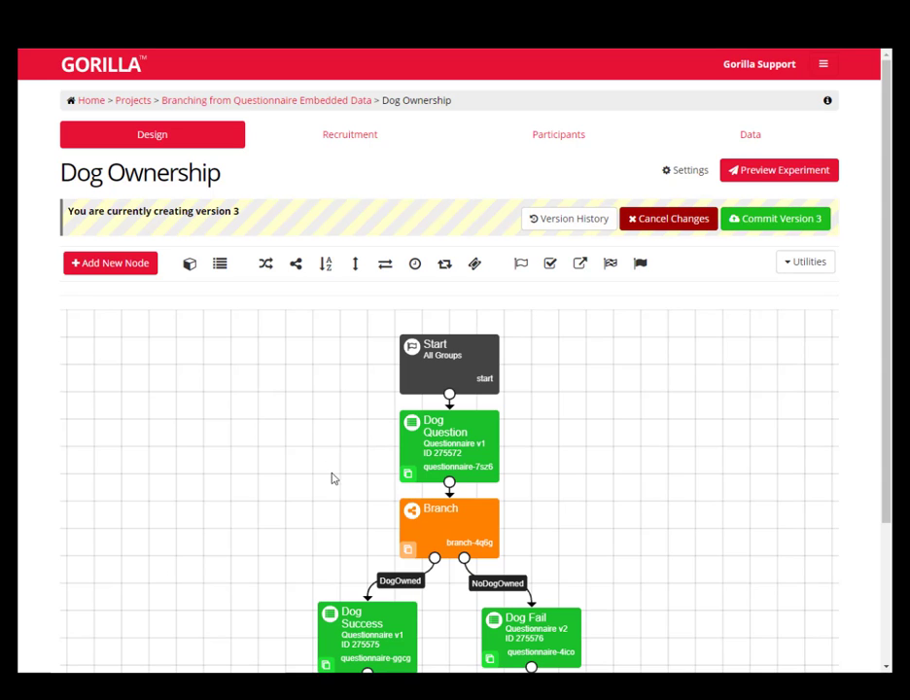
pyautogui.moveTo(309, 487); pyautogui.dragTo(344, 420)
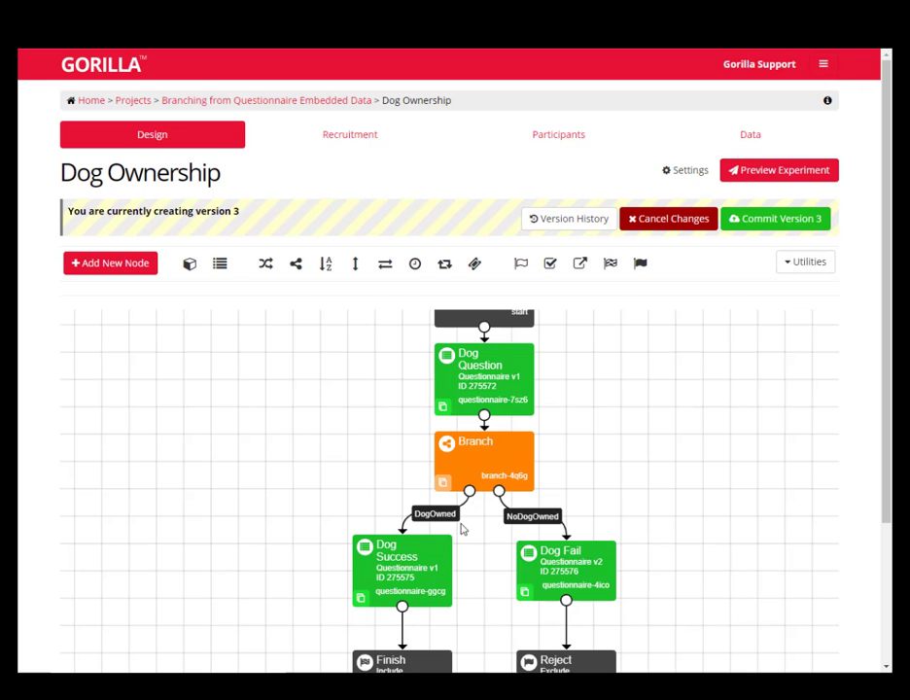